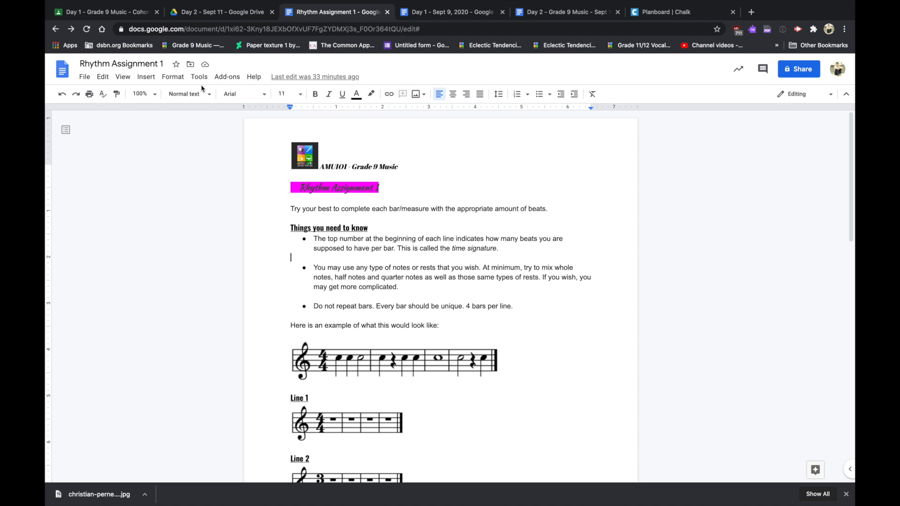
- Search the add-on marketplace for 'flat' and open the Flat for Docs listing
{"action": "left_click", "coordinate": [225, 80]}
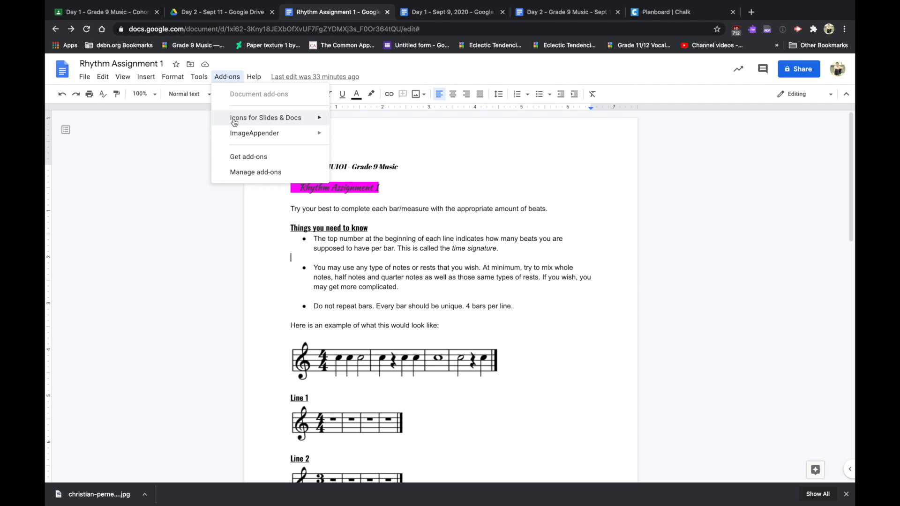
{"action": "left_click", "coordinate": [236, 158]}
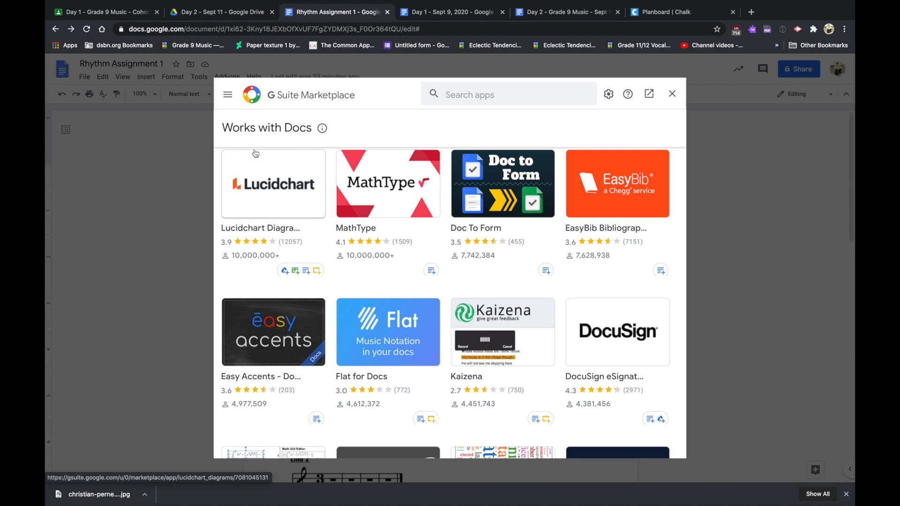
{"action": "left_click", "coordinate": [494, 93]}
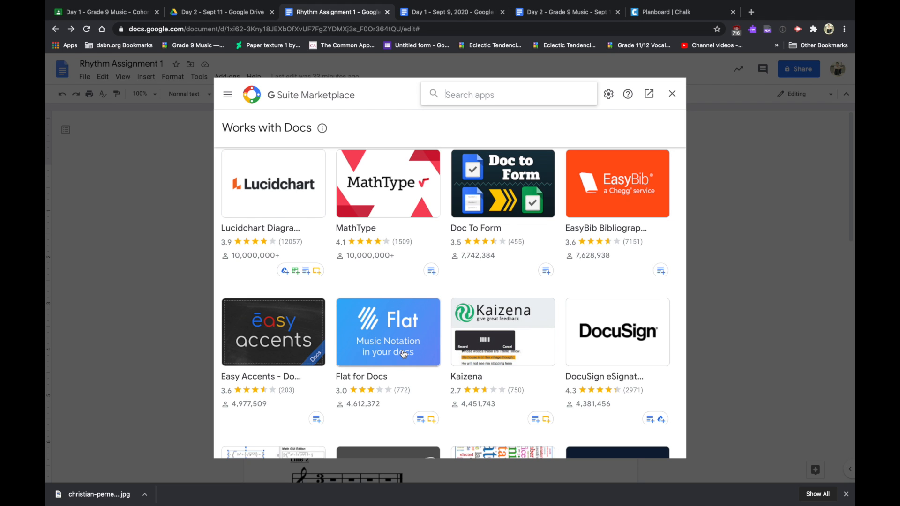
{"action": "left_click", "coordinate": [481, 101]}
{"action": "left_click", "coordinate": [481, 101]}
{"action": "type", "text": "flat"}
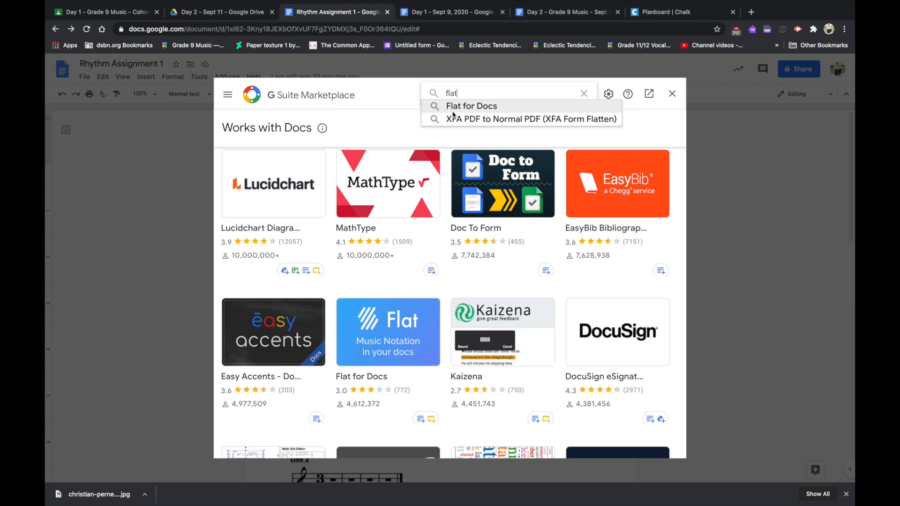
{"action": "left_click", "coordinate": [461, 106]}
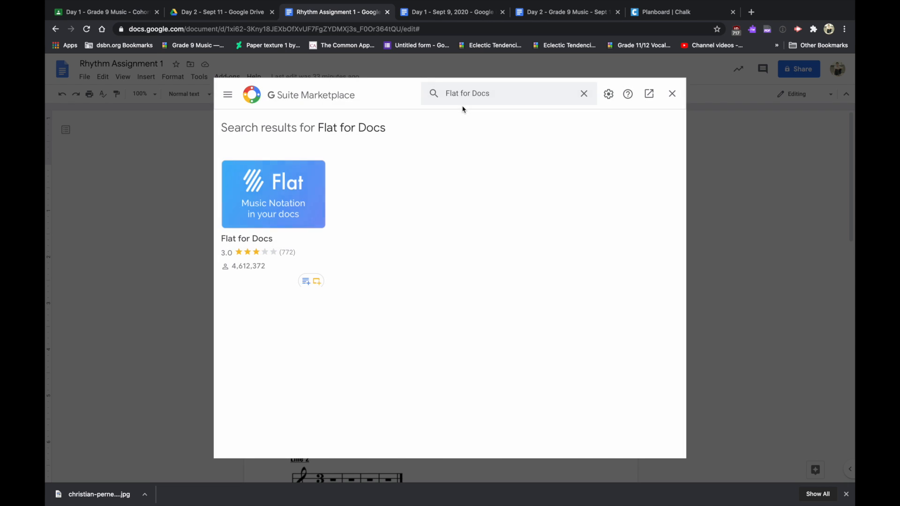
{"action": "left_click", "coordinate": [261, 209]}
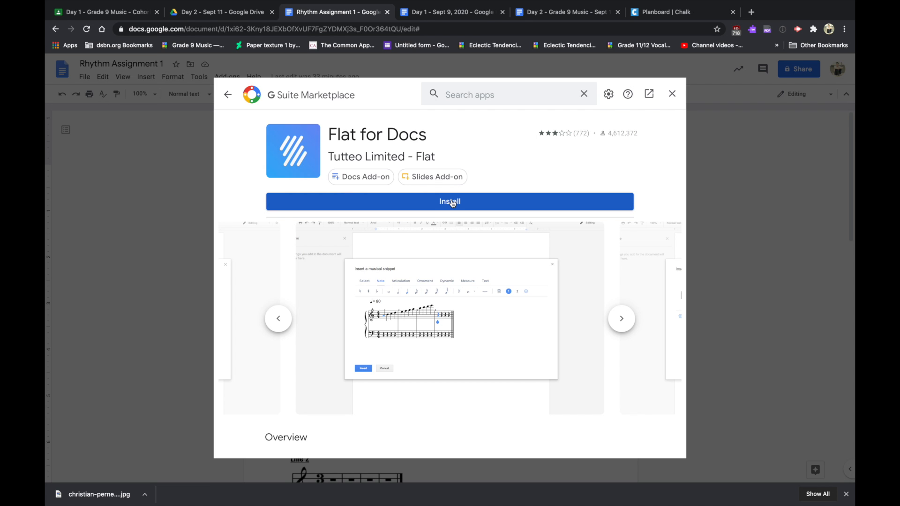
- Install Flat for Docs, choosing the Google account and allowing it access
{"action": "left_click", "coordinate": [467, 203]}
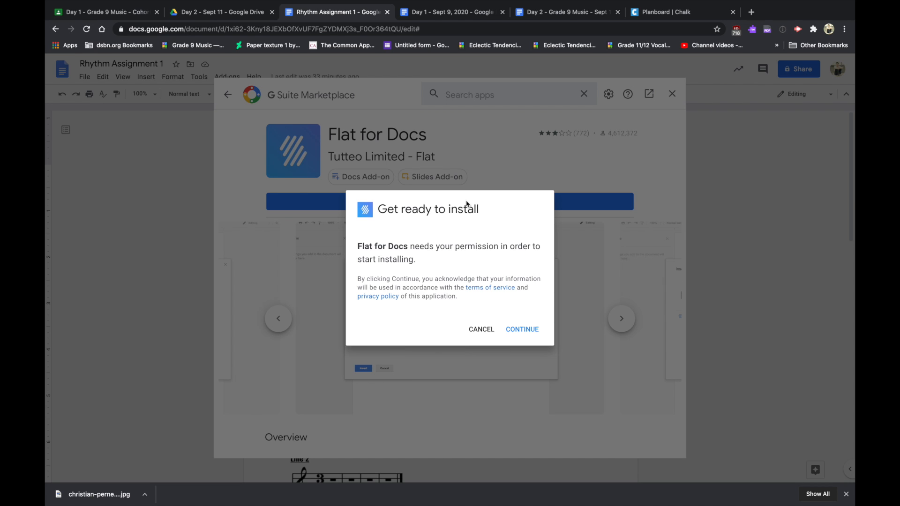
{"action": "left_click", "coordinate": [524, 330]}
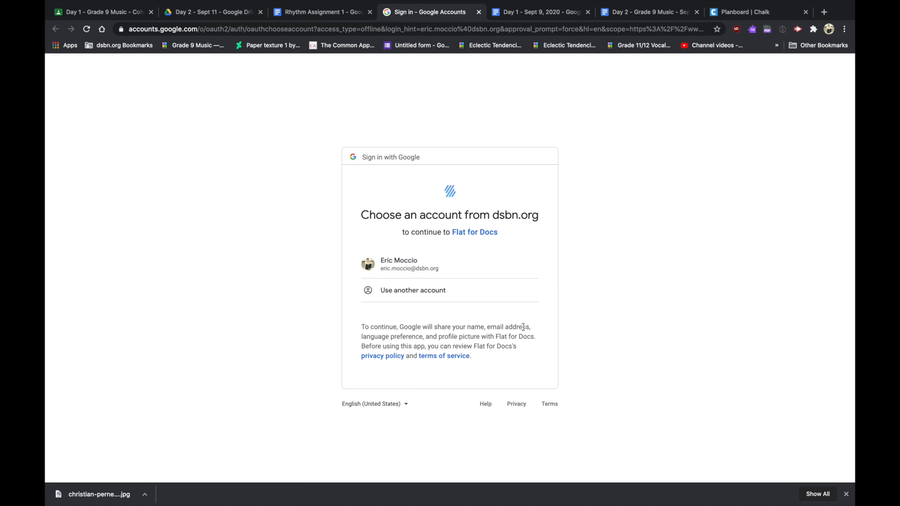
{"action": "left_click", "coordinate": [424, 275]}
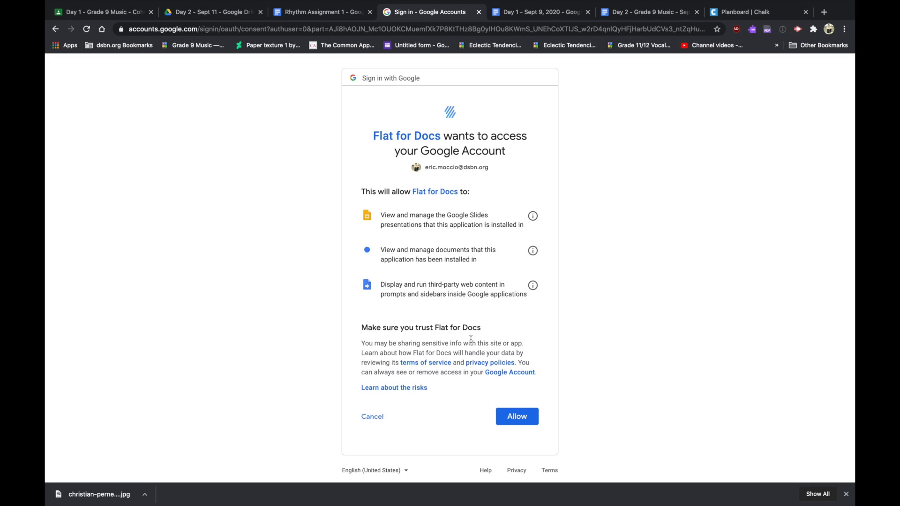
{"action": "left_click", "coordinate": [512, 426]}
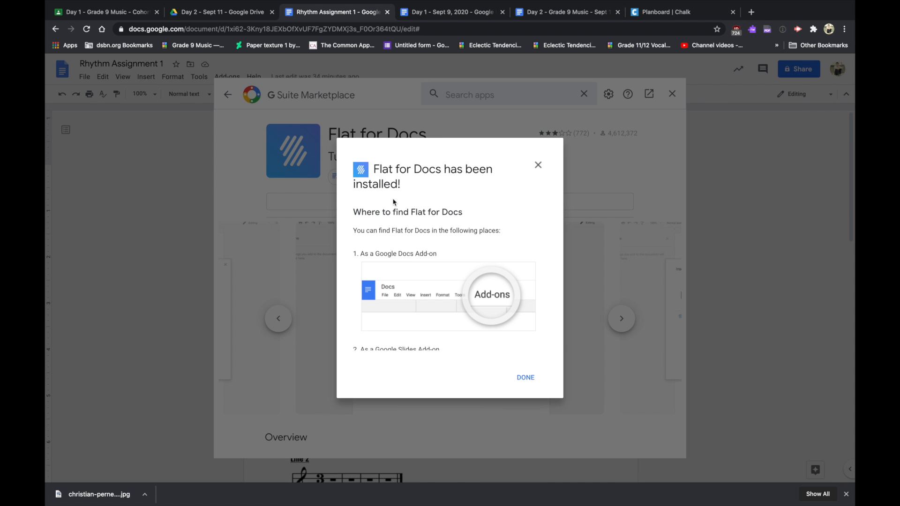
{"action": "left_click", "coordinate": [525, 377]}
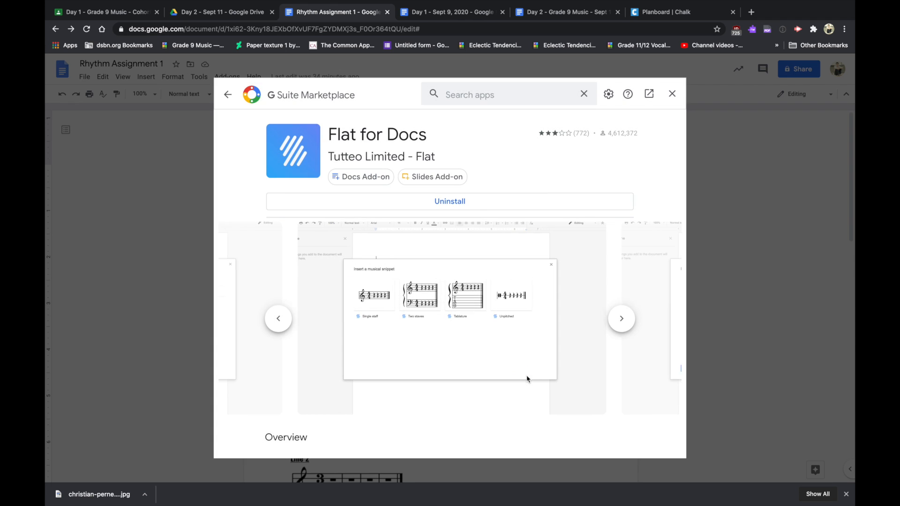
- Close the marketplace and select the blank staff image under Line 1
{"action": "left_click", "coordinate": [675, 94]}
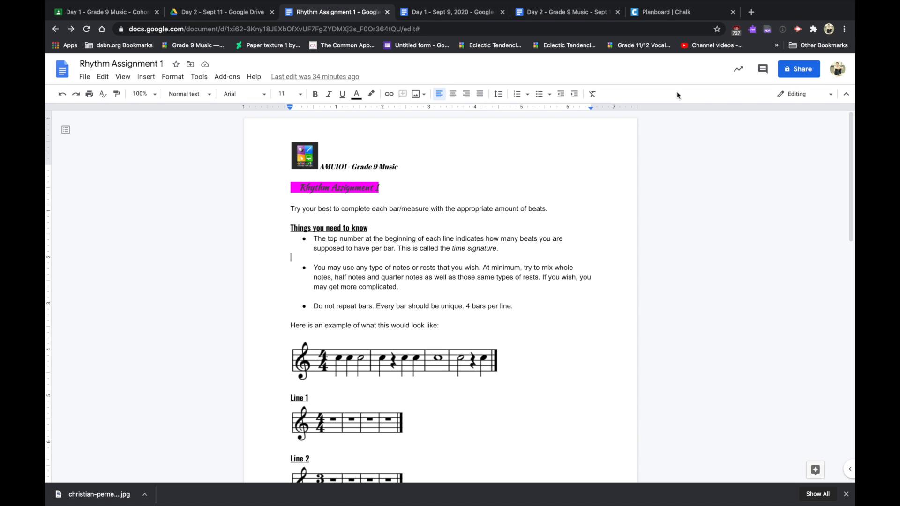
{"action": "scroll", "coordinate": [469, 420], "scroll_direction": "down", "scroll_amount": 5}
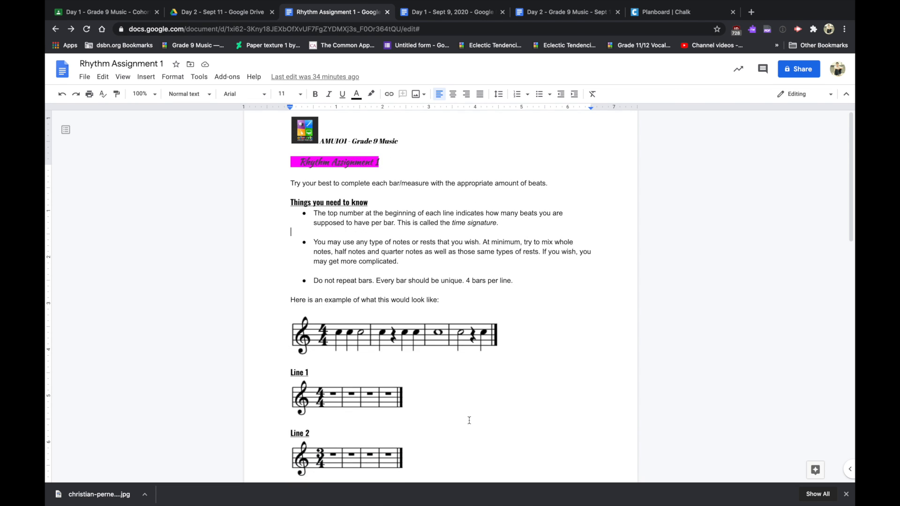
{"action": "scroll", "coordinate": [469, 420], "scroll_direction": "up", "scroll_amount": 5}
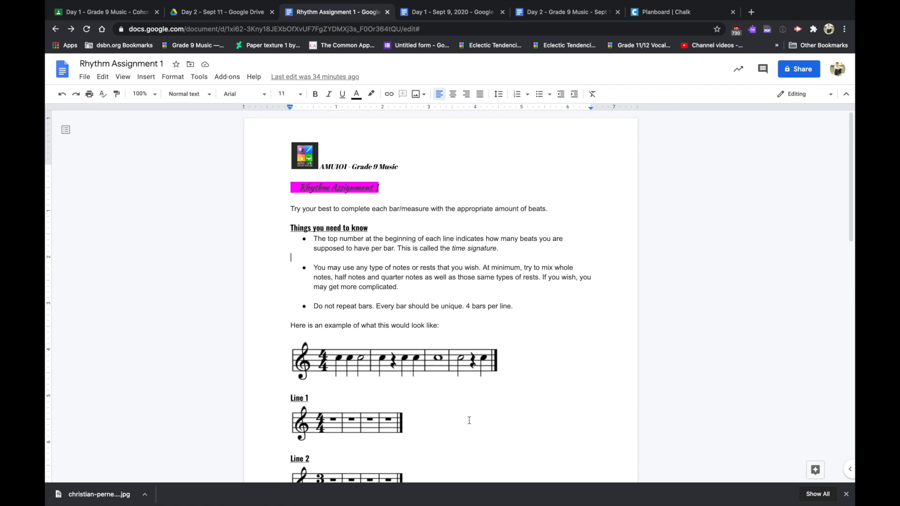
{"action": "scroll", "coordinate": [469, 420], "scroll_direction": "down", "scroll_amount": 3}
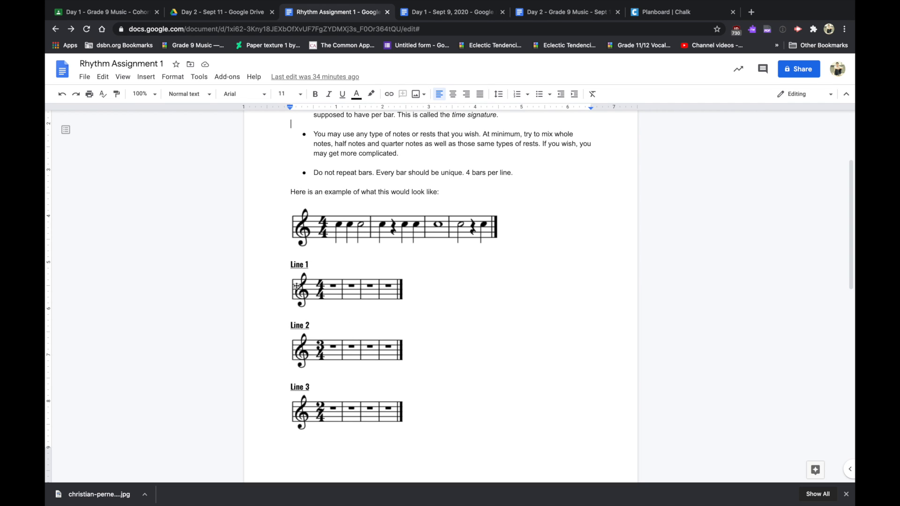
{"action": "scroll", "coordinate": [436, 312], "scroll_direction": "up", "scroll_amount": 3}
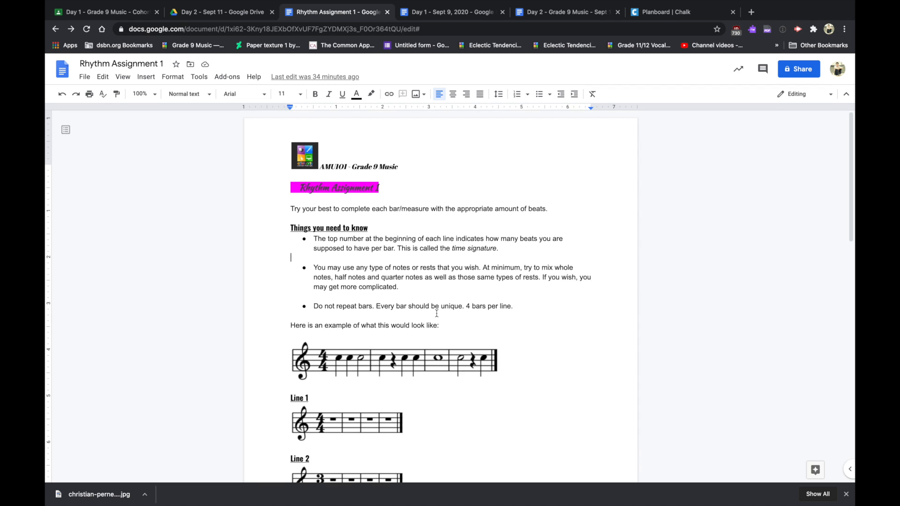
{"action": "scroll", "coordinate": [436, 313], "scroll_direction": "down", "scroll_amount": 1}
{"action": "left_click", "coordinate": [386, 367]}
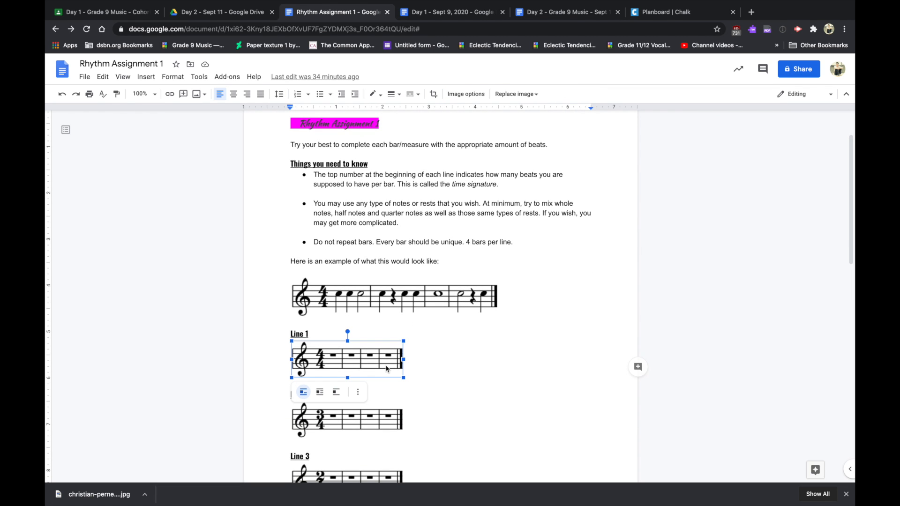
- Launch Flat for Docs' Insert musical snippet editor for the selected Line 1 staff
{"action": "left_click", "coordinate": [219, 80]}
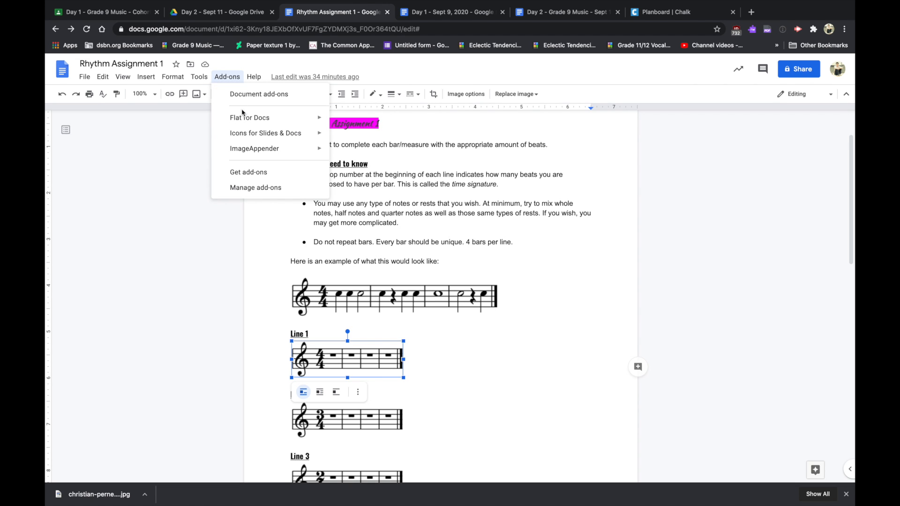
{"action": "mouse_move", "coordinate": [242, 120]}
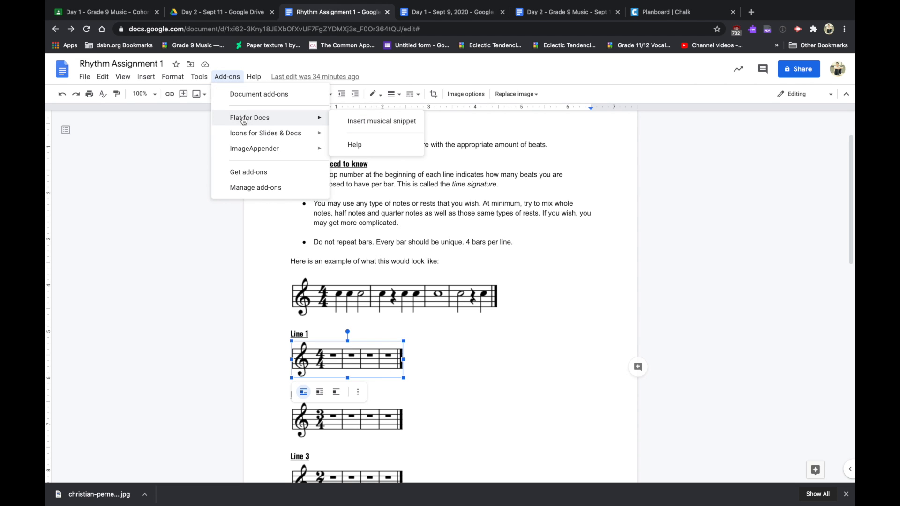
{"action": "left_click", "coordinate": [361, 123]}
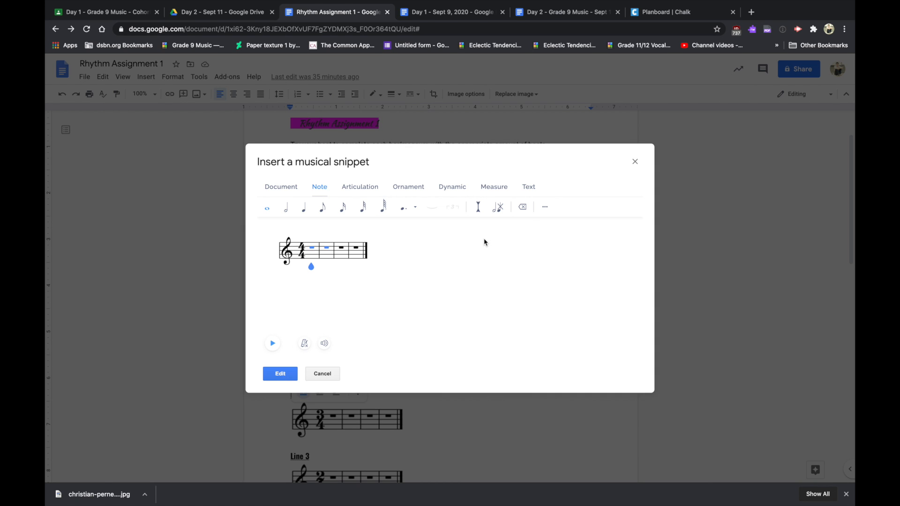
{"action": "left_click", "coordinate": [301, 251]}
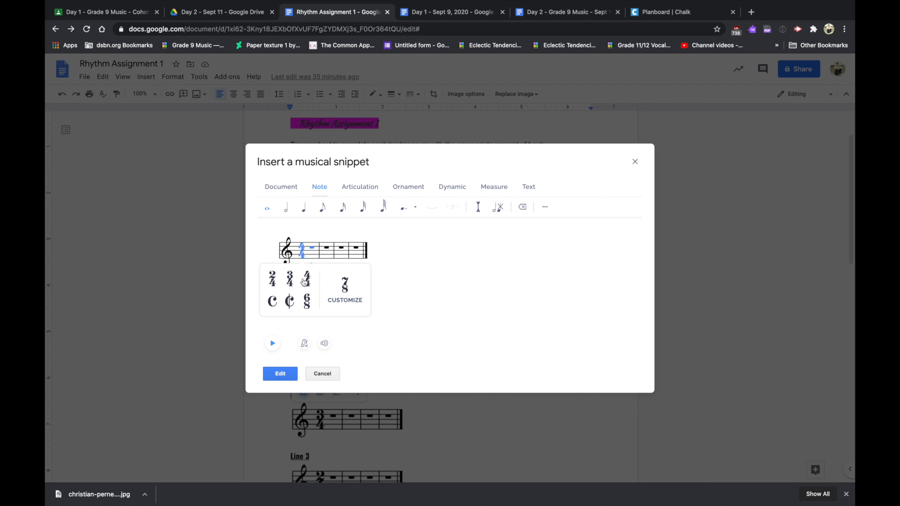
{"action": "left_click", "coordinate": [286, 249]}
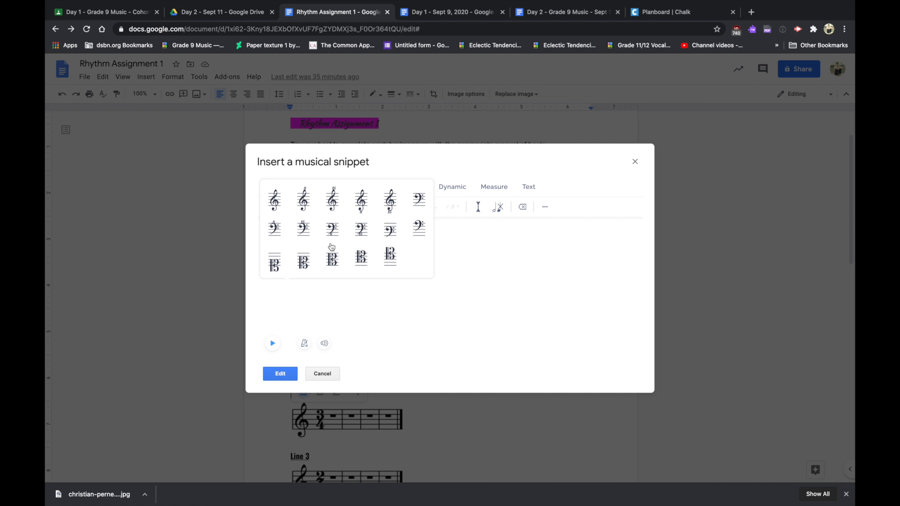
{"action": "left_click", "coordinate": [450, 299]}
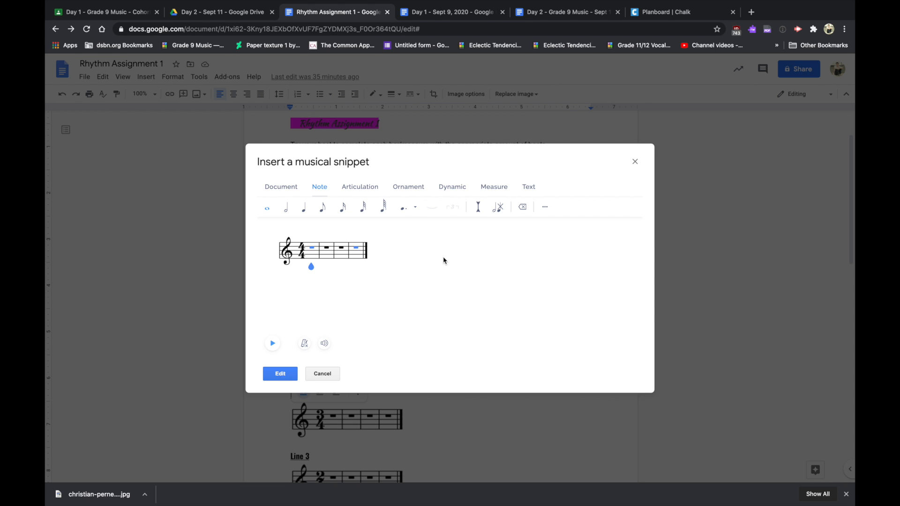
- Enter whole notes in bars 1 and 2 of the snippet
{"action": "key", "text": "c"}
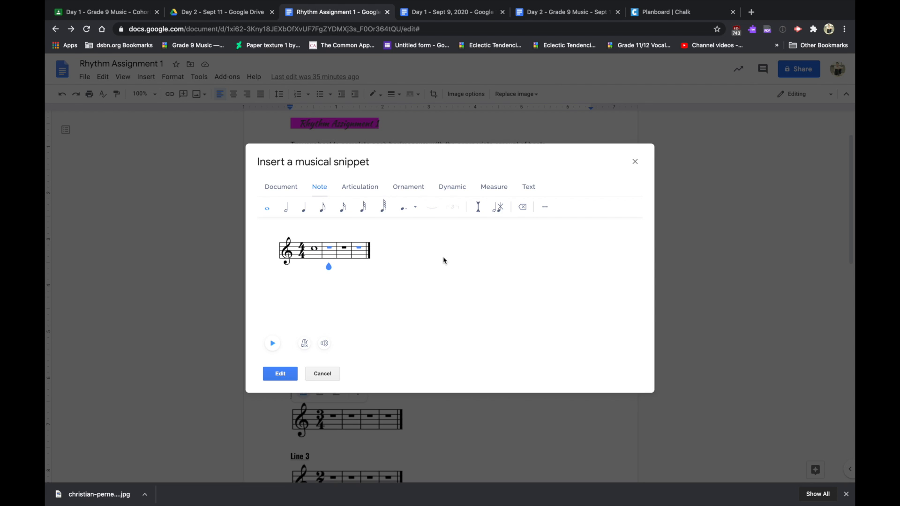
{"action": "left_click", "coordinate": [316, 251]}
{"action": "key", "text": "c"}
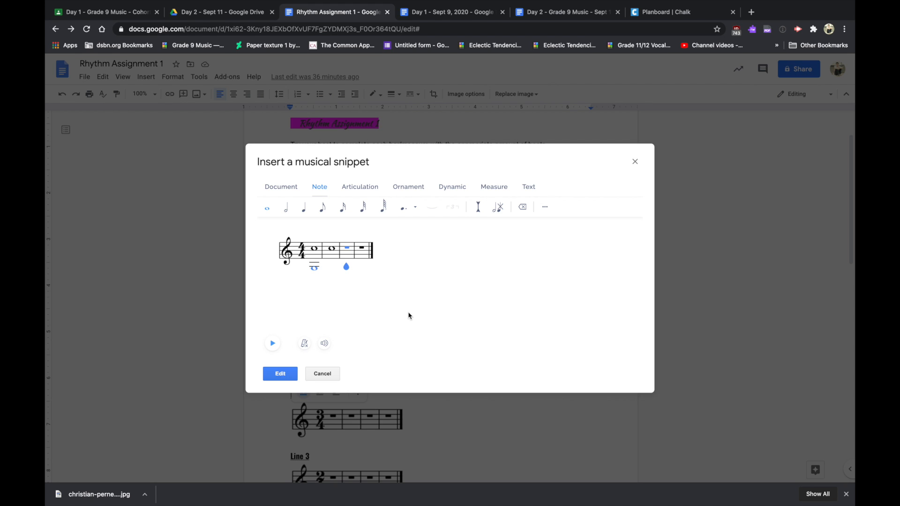
- Make bar 2 a half note plus a quarter note, and put a whole note in bar 3
{"action": "key", "text": "Left"}
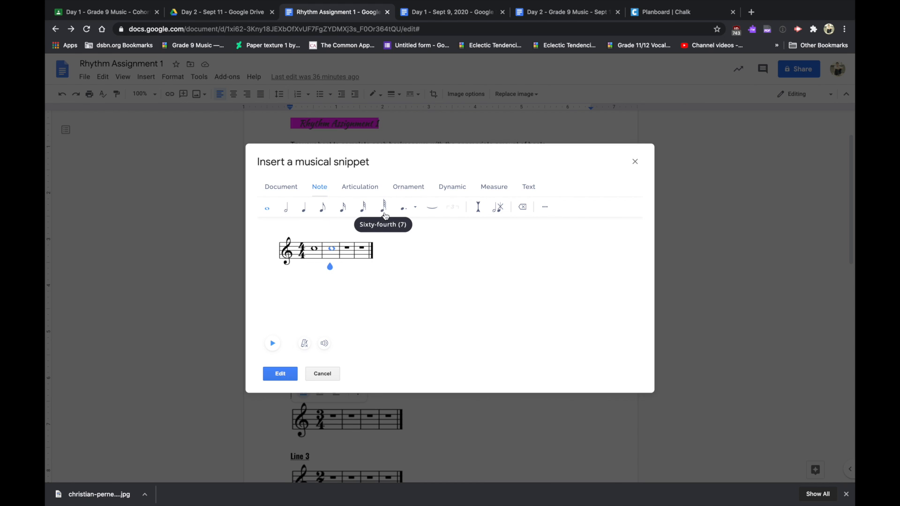
{"action": "left_click", "coordinate": [283, 213]}
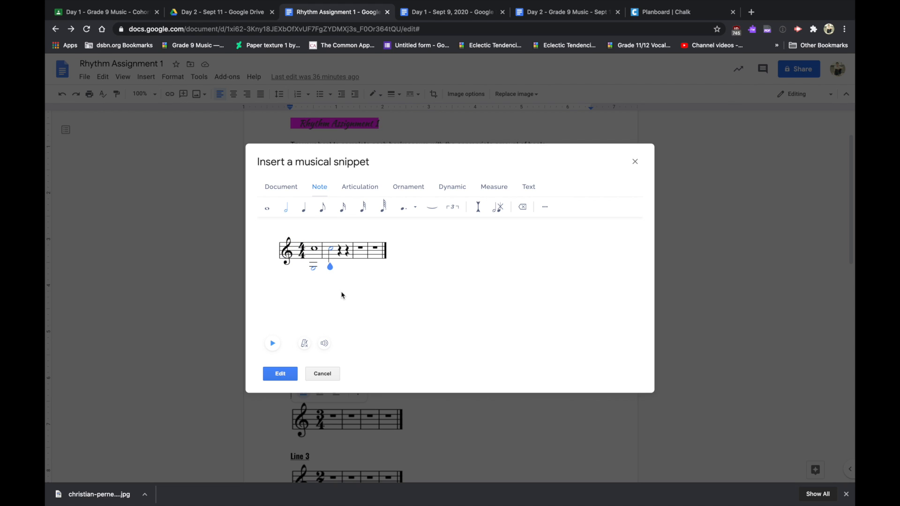
{"action": "key", "text": "Right"}
{"action": "key", "text": "b"}
{"action": "key", "text": "Right"}
{"action": "key", "text": "b"}
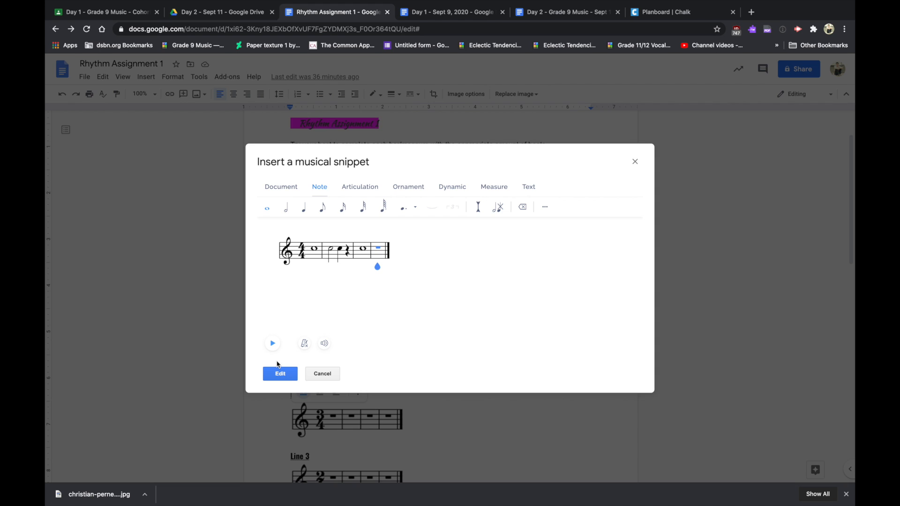
{"action": "key", "text": "Left"}
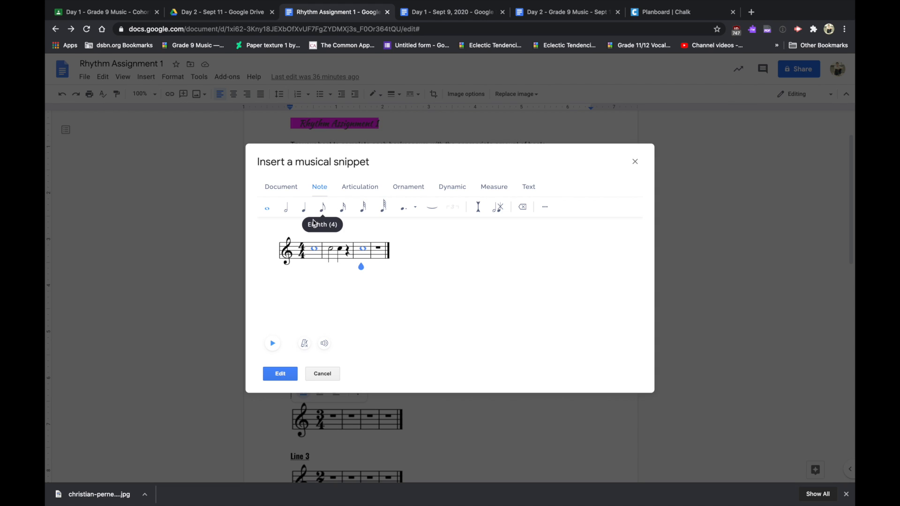
- Turn bar 3 into four quarter notes
{"action": "left_click", "coordinate": [306, 213]}
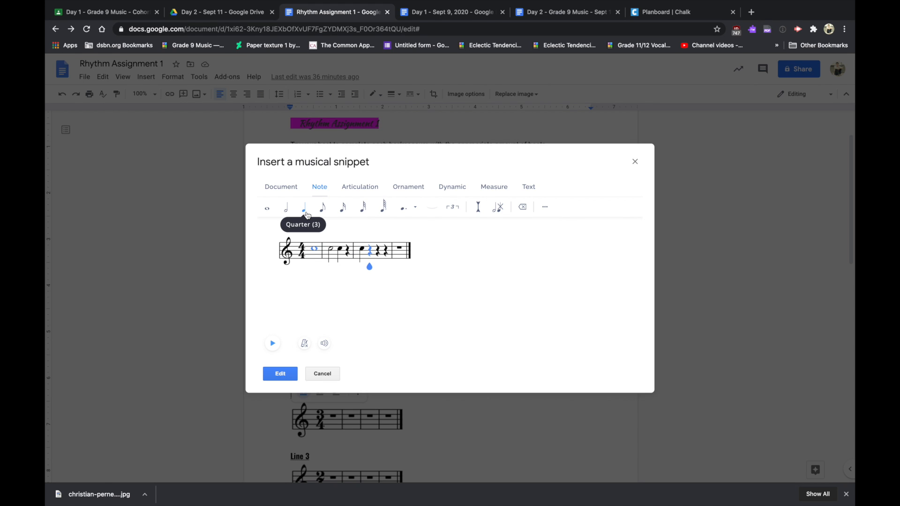
{"action": "left_click", "coordinate": [305, 213]}
{"action": "left_click", "coordinate": [306, 213]}
{"action": "left_click", "coordinate": [306, 213]}
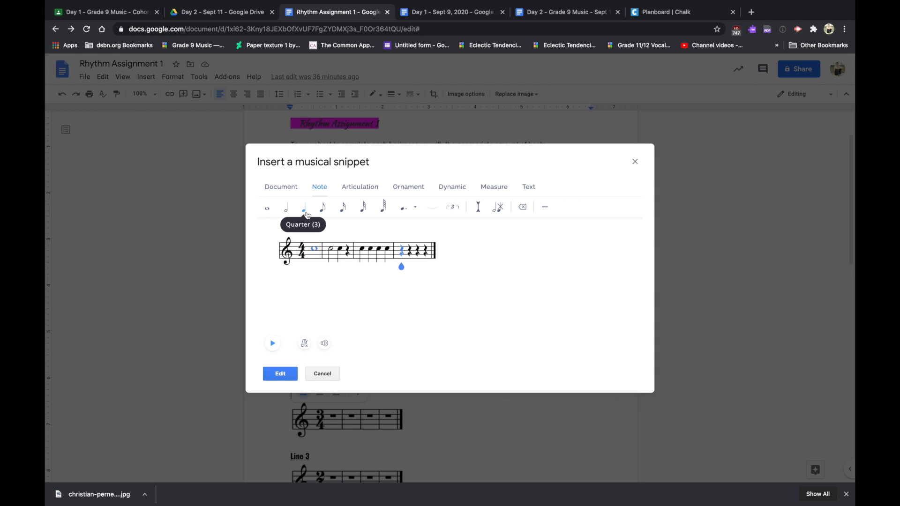
- Fill bar 4 with a quarter, sixteenth notes, an eighth and a quarter rest, then insert the snippet
{"action": "left_click", "coordinate": [307, 214]}
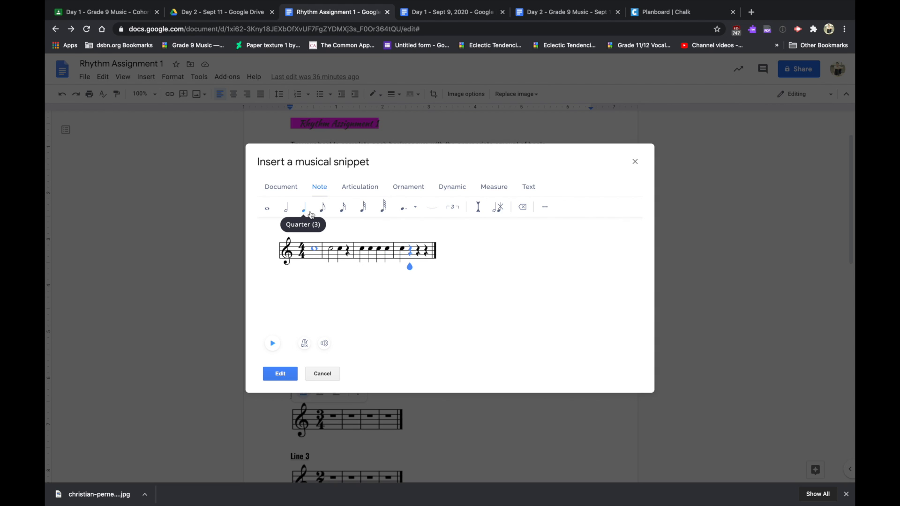
{"action": "left_click", "coordinate": [346, 211]}
{"action": "key", "text": "c"}
{"action": "key", "text": "c"}
{"action": "key", "text": "c"}
{"action": "key", "text": "c"}
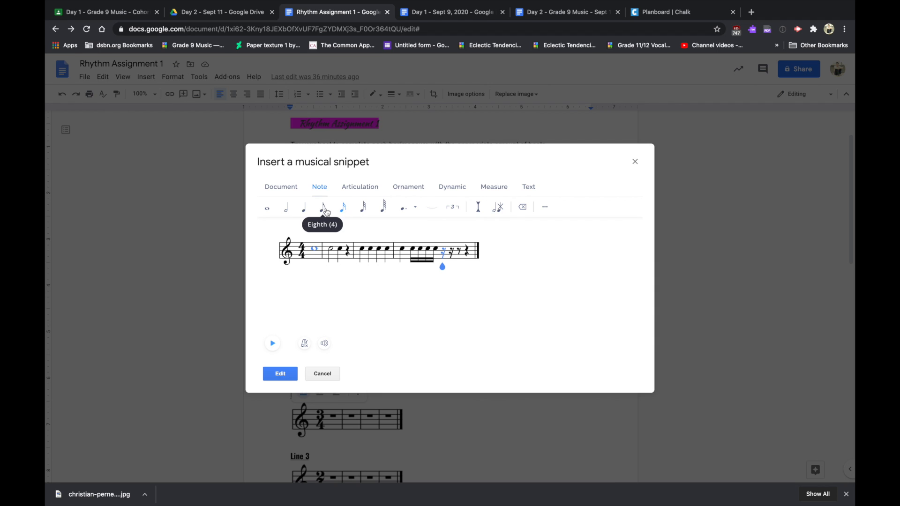
{"action": "left_click", "coordinate": [326, 212]}
{"action": "key", "text": "c"}
{"action": "key", "text": "c"}
{"action": "left_click", "coordinate": [305, 210]}
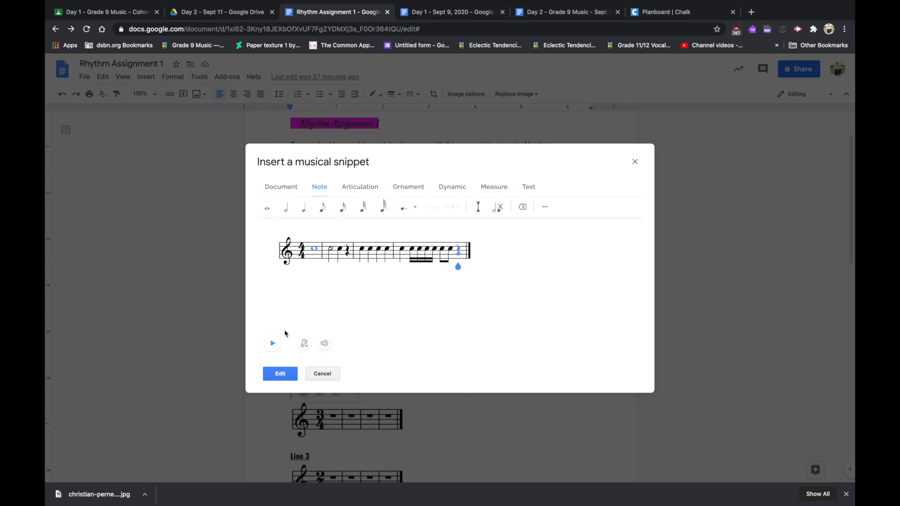
{"action": "left_click", "coordinate": [403, 244]}
{"action": "left_click", "coordinate": [283, 377]}
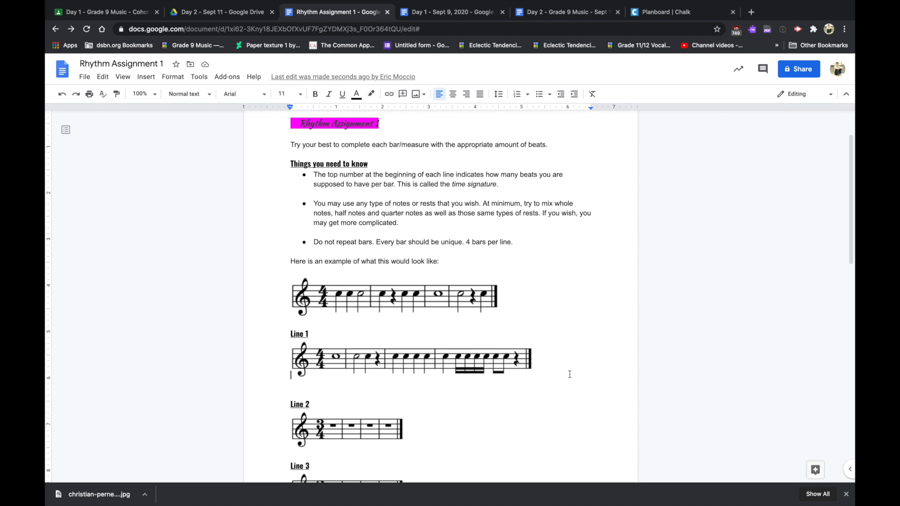
- Select the blank Line 2 staff and open the Add-ons menu, closing it without inserting anything
{"action": "left_click", "coordinate": [351, 440]}
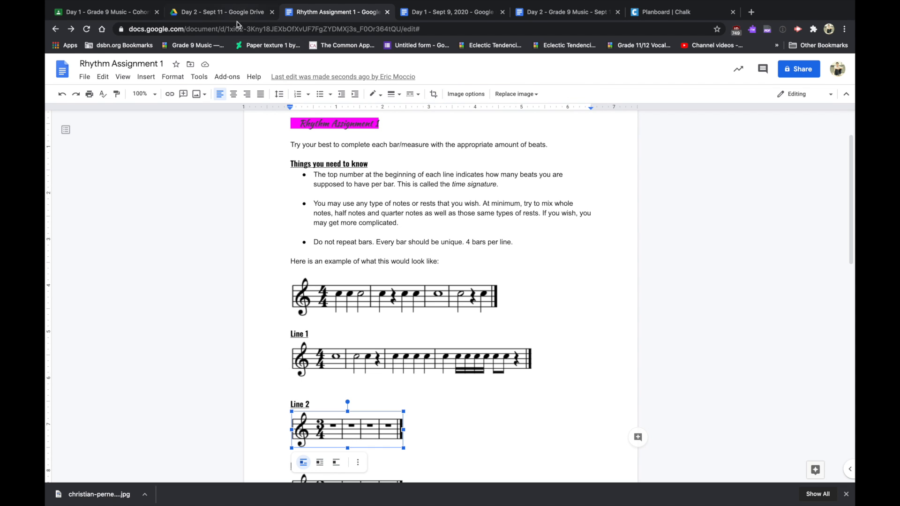
{"action": "left_click", "coordinate": [229, 78]}
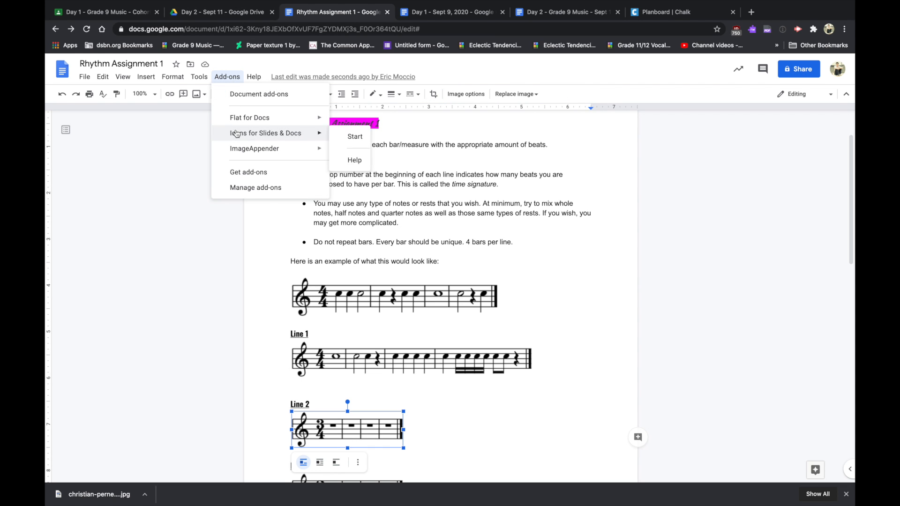
{"action": "mouse_move", "coordinate": [237, 121]}
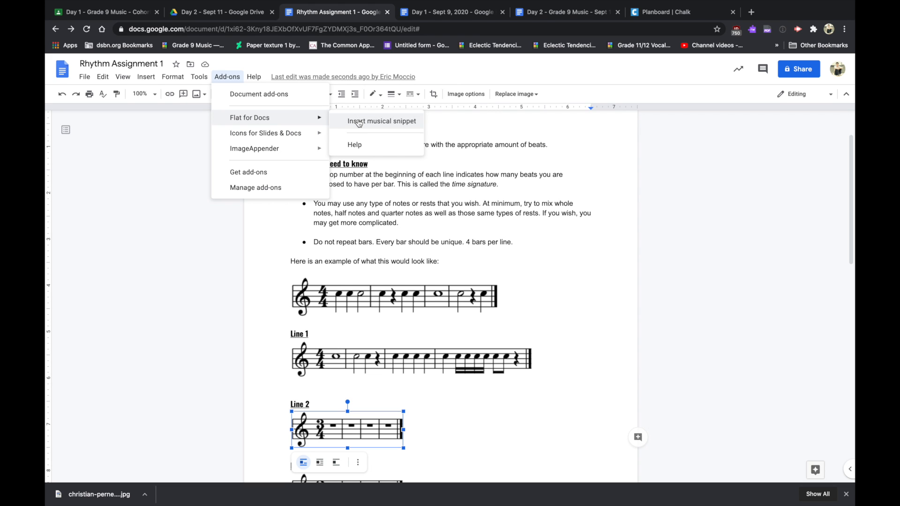
{"action": "left_click", "coordinate": [639, 408]}
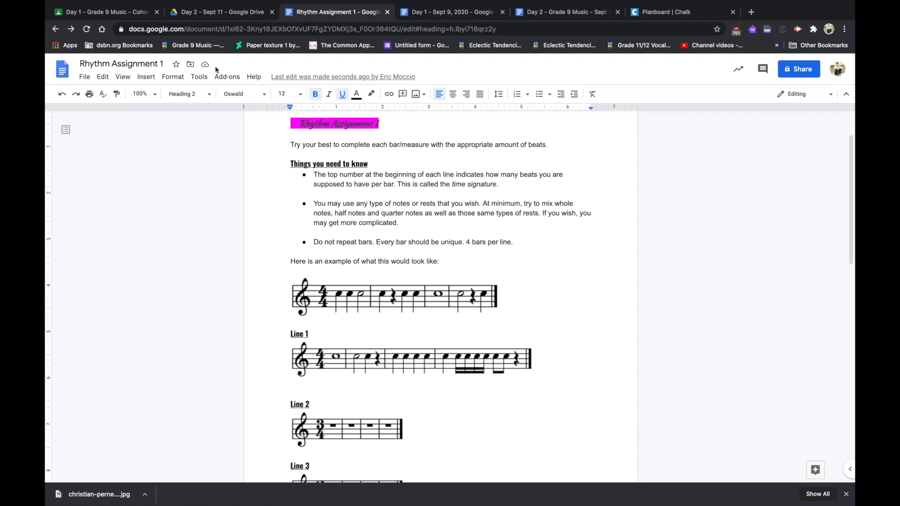
{"action": "left_click", "coordinate": [356, 432]}
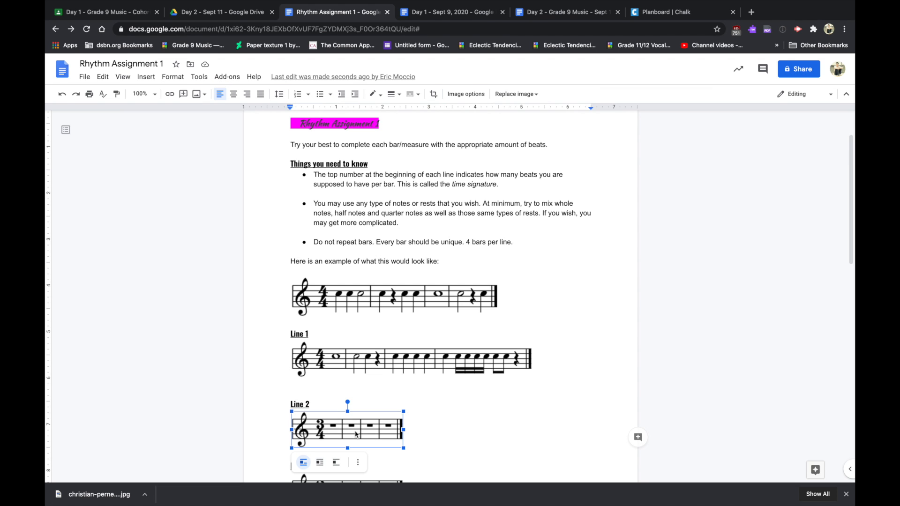
{"action": "left_click", "coordinate": [227, 77]}
{"action": "mouse_move", "coordinate": [253, 117]}
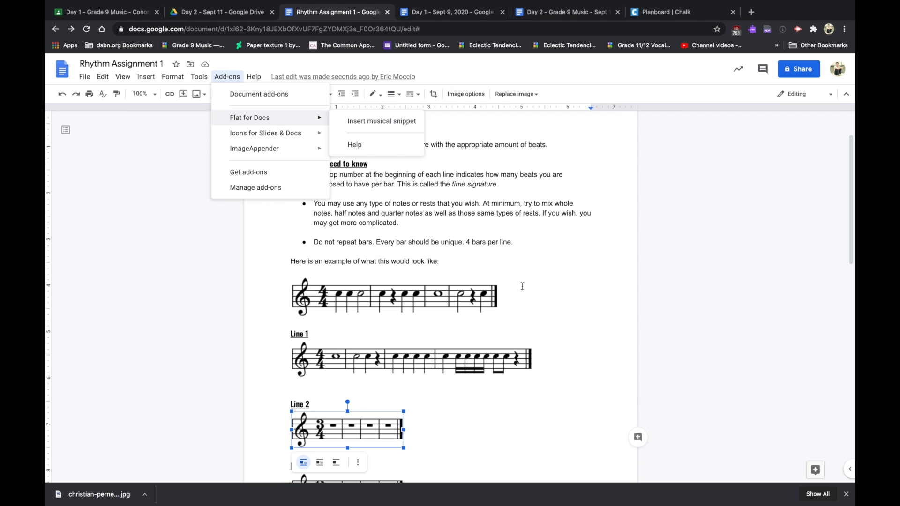
{"action": "left_click", "coordinate": [537, 302]}
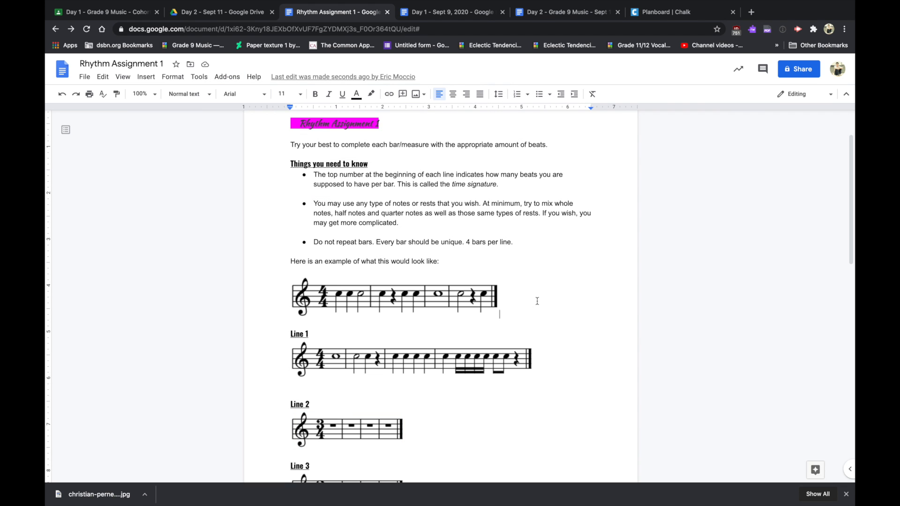